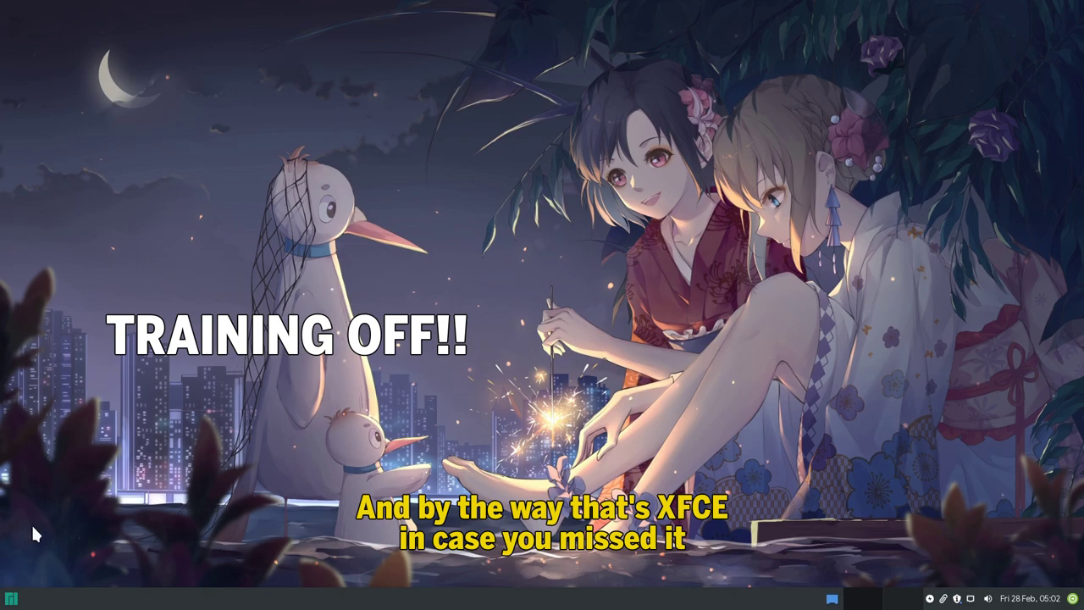
- Search 'pamac' in the Whisker Menu and launch Add/Remove Software
click(10, 600)
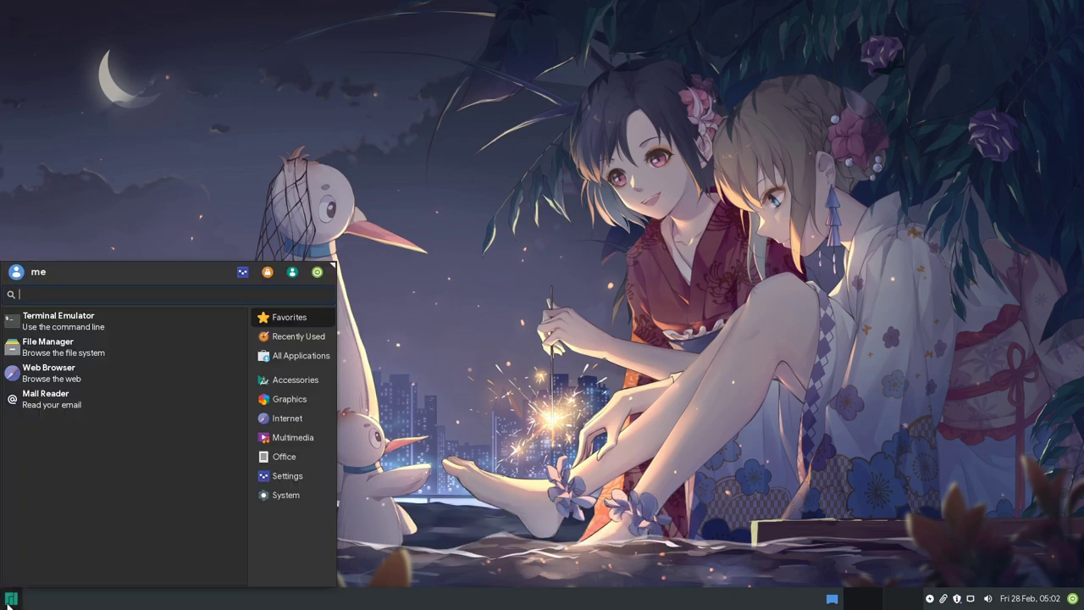
text(pamac)
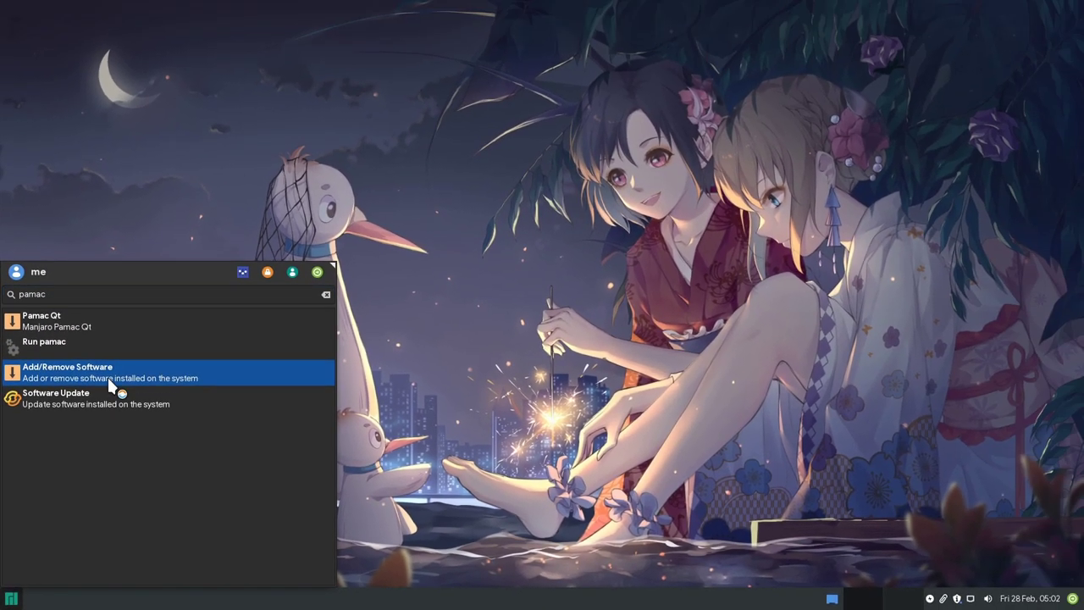
click(147, 287)
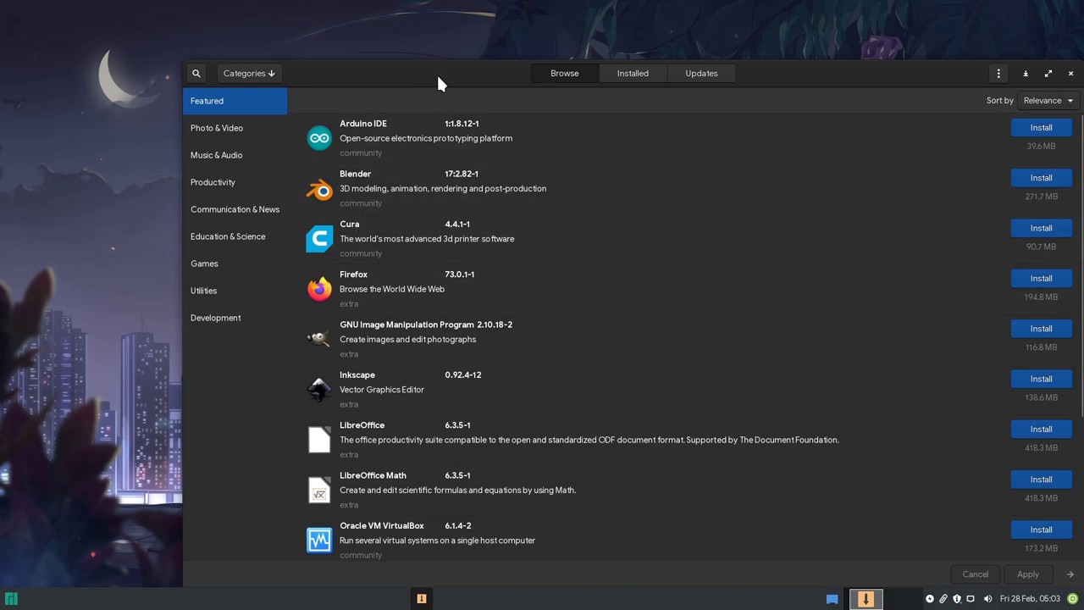
- Centre the Pamac window and open Preferences, authenticating with the account password
drag(437, 73, 360, 32)
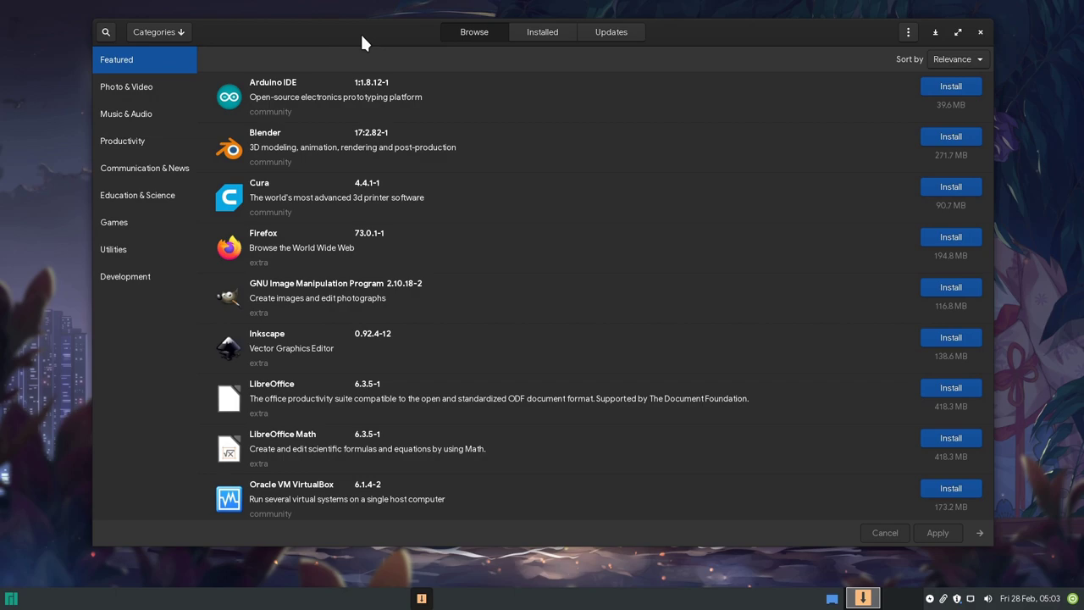
click(908, 32)
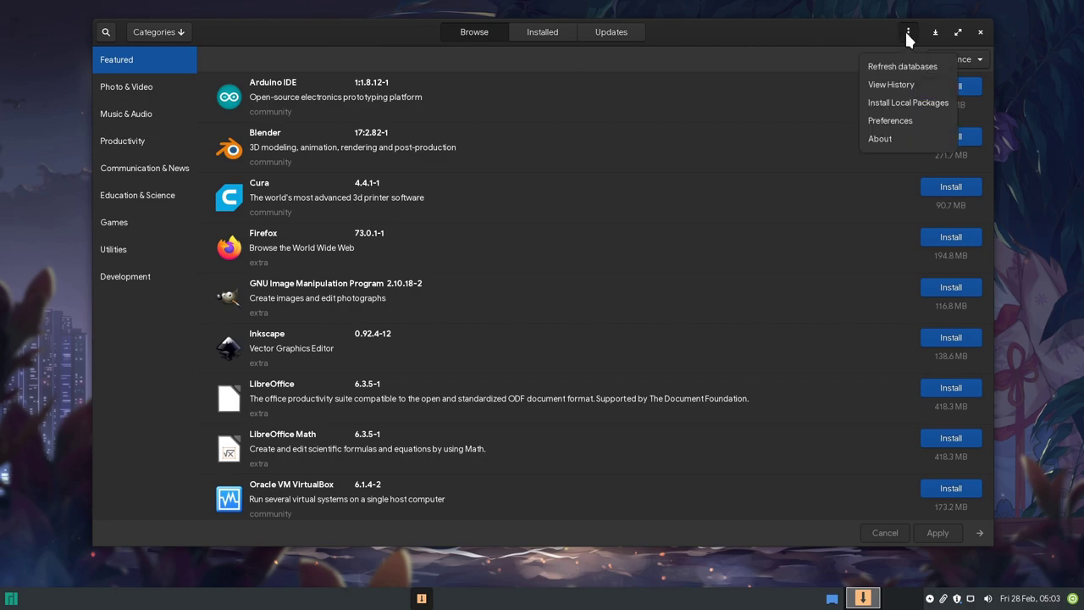
click(902, 119)
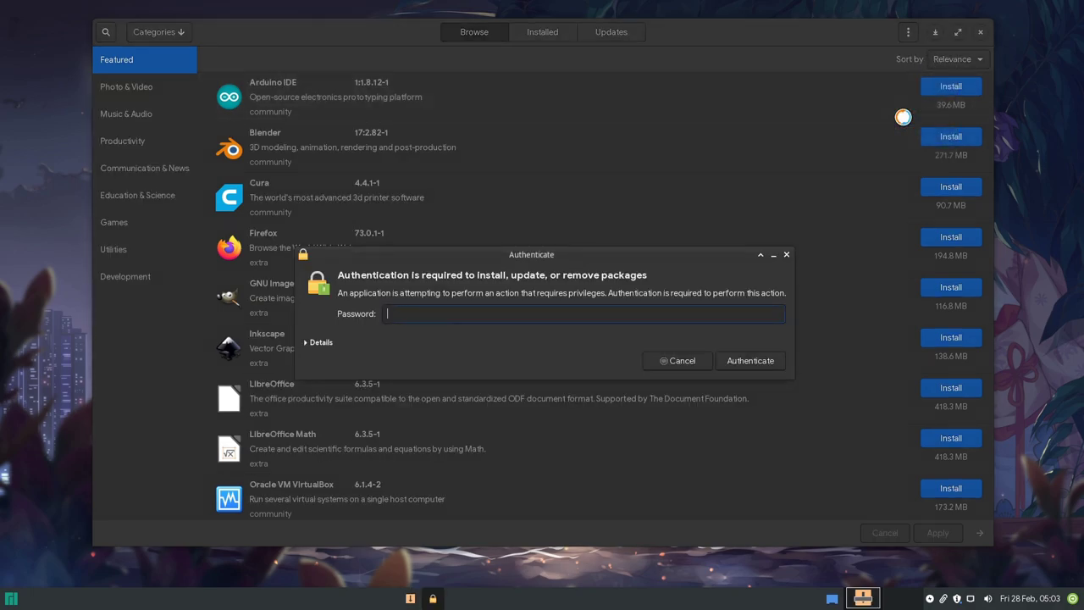
text(****)
click(758, 363)
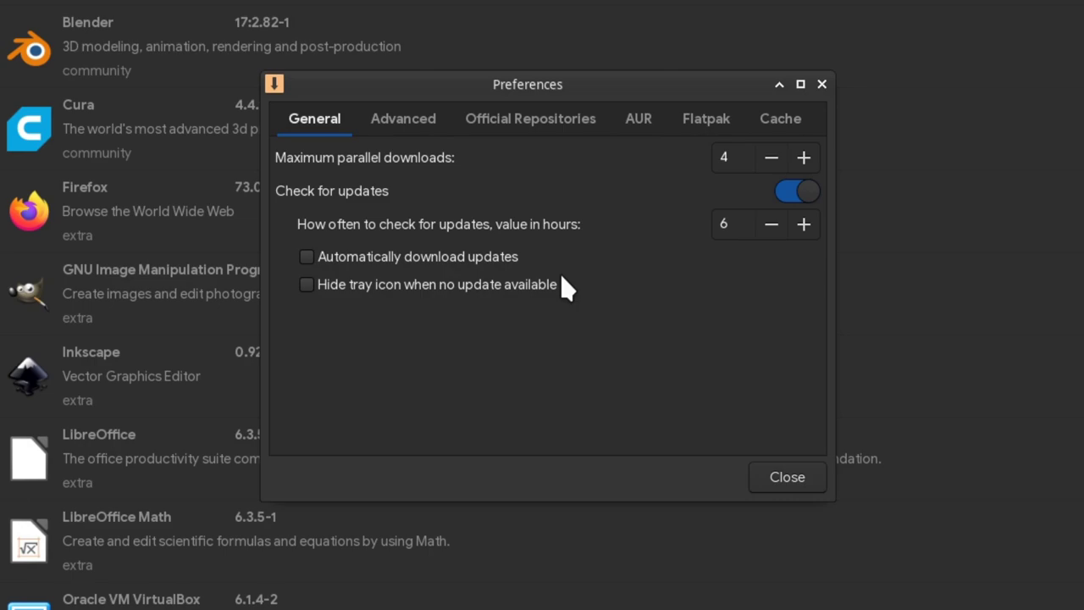
- Review the Advanced settings and keep the Official Repositories mirror region on Worldwide
click(418, 128)
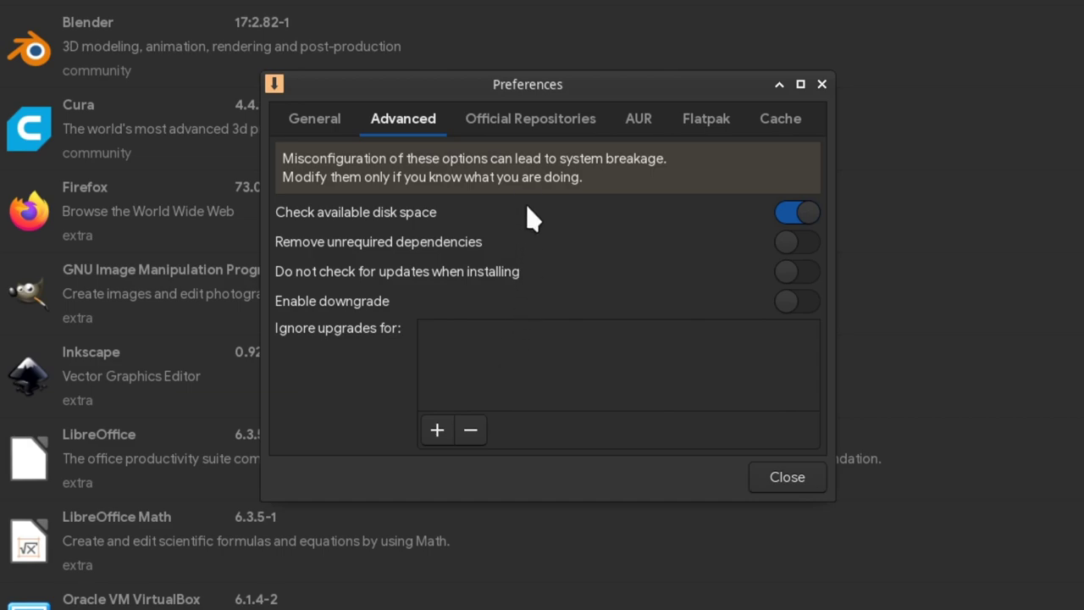
click(531, 122)
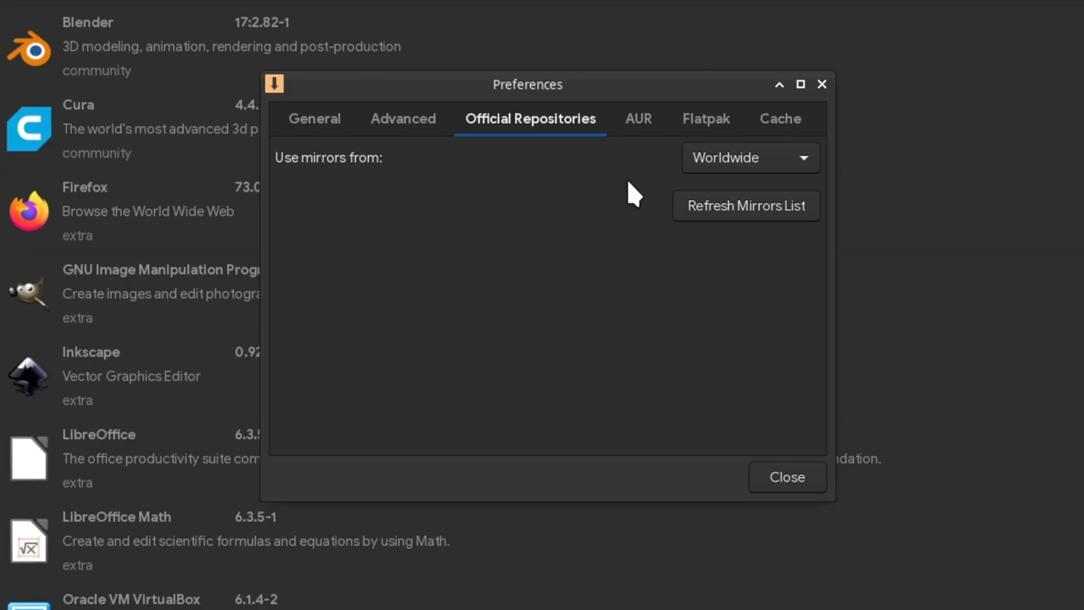
click(730, 161)
click(747, 163)
- In the AUR preferences, switch AUR support on and back off
click(645, 121)
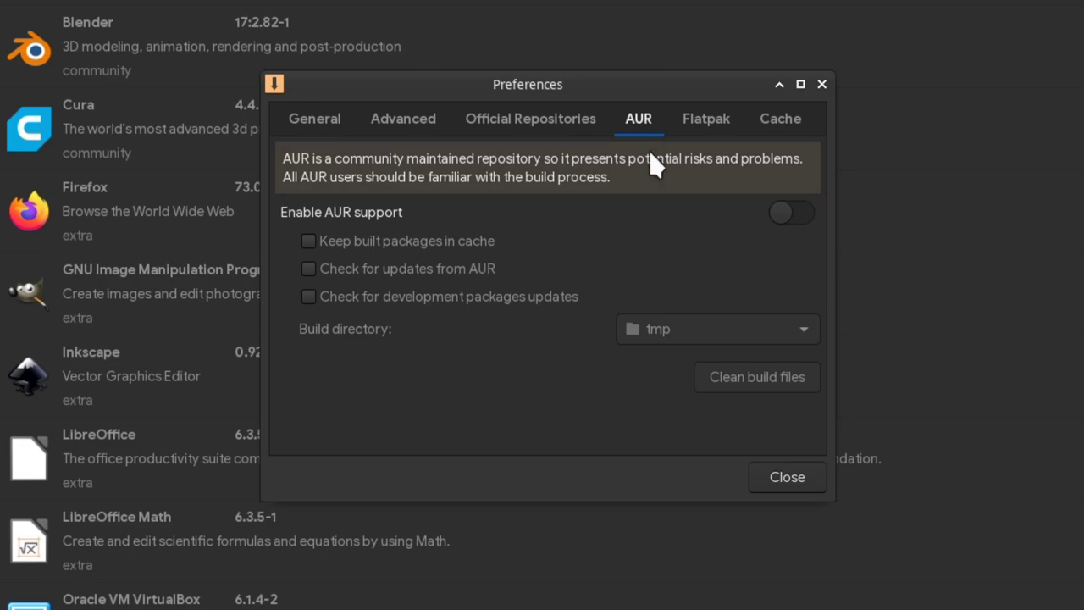
click(778, 218)
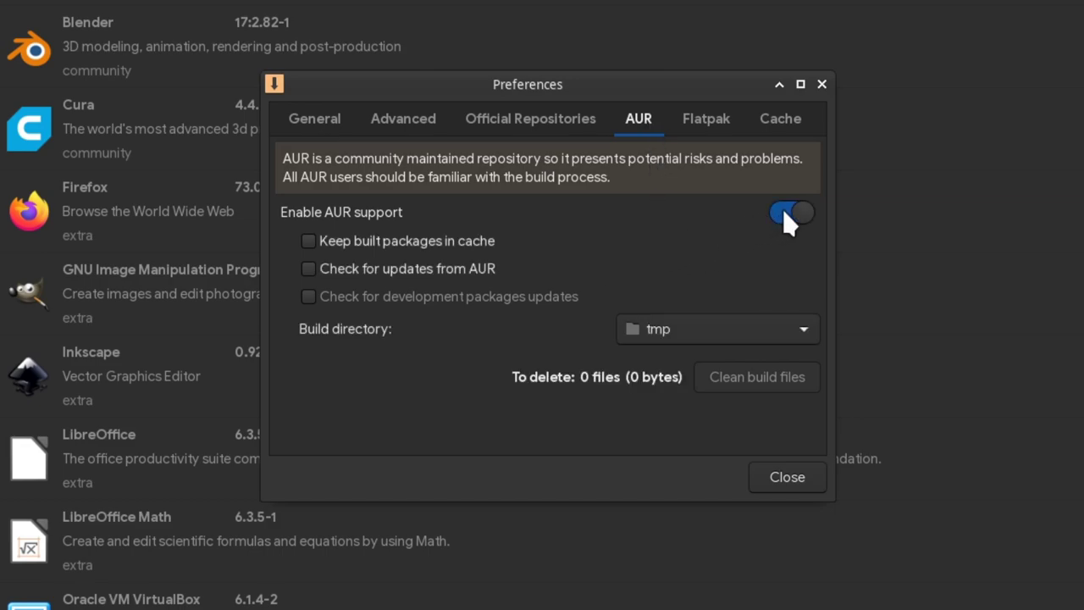
click(784, 213)
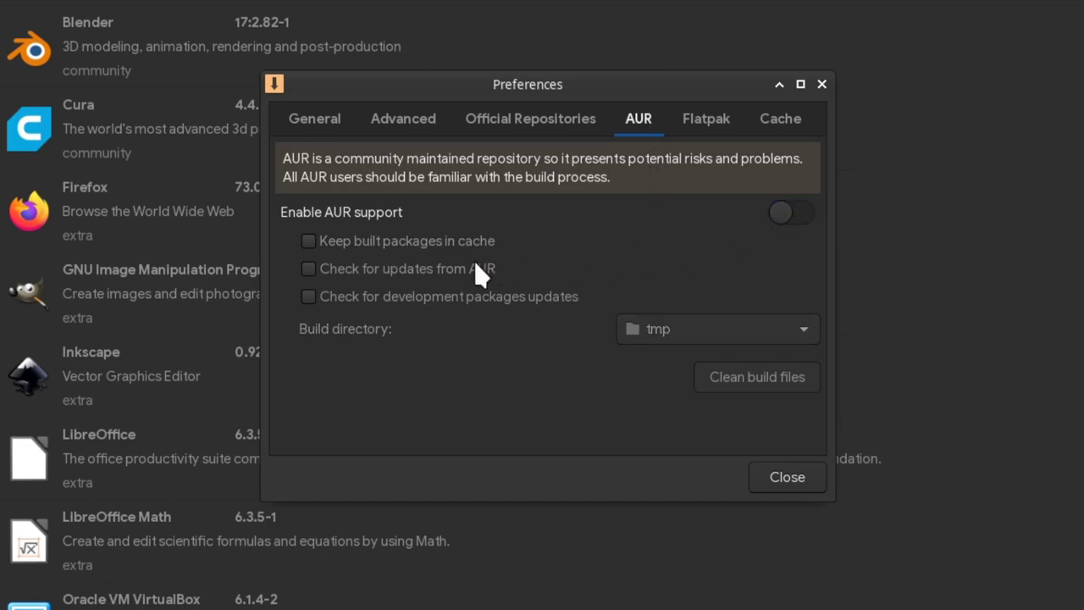
- Review the Cache settings (3 versions kept), then toggle Flatpak support off and back on
click(783, 121)
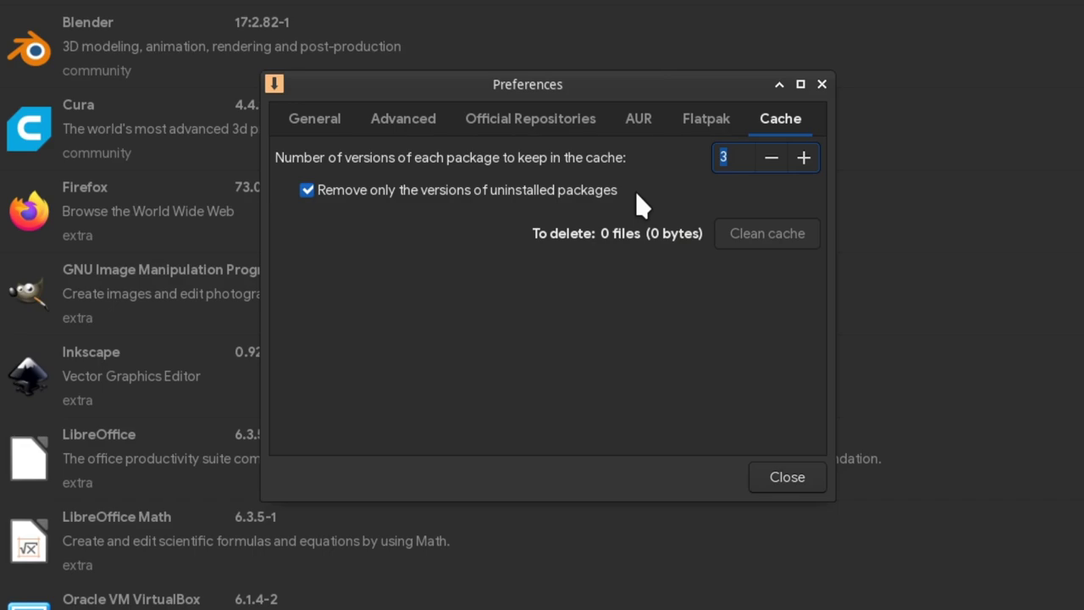
click(696, 125)
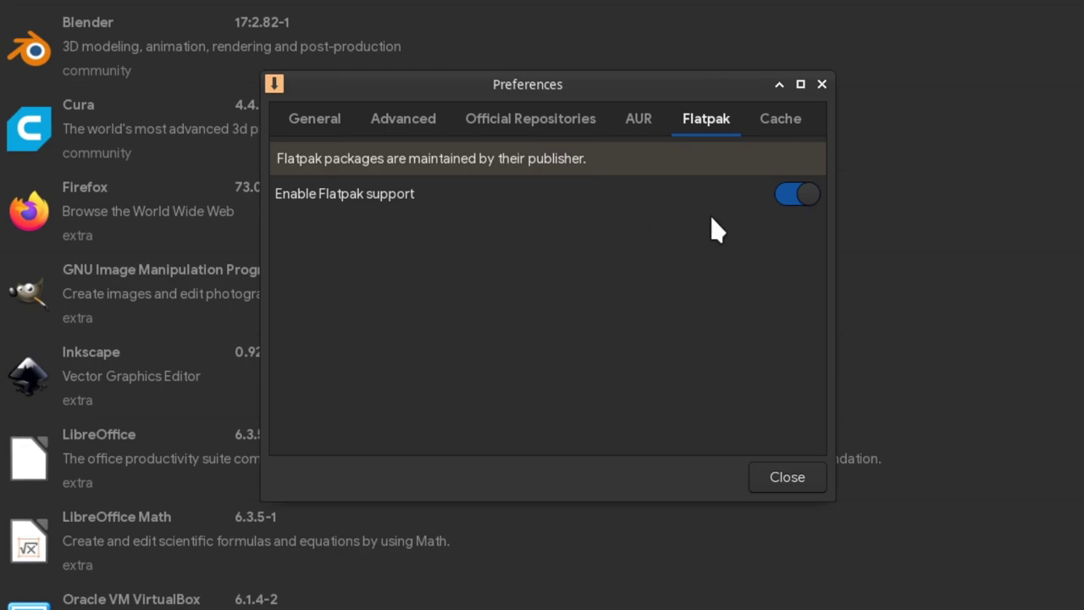
click(779, 191)
click(779, 192)
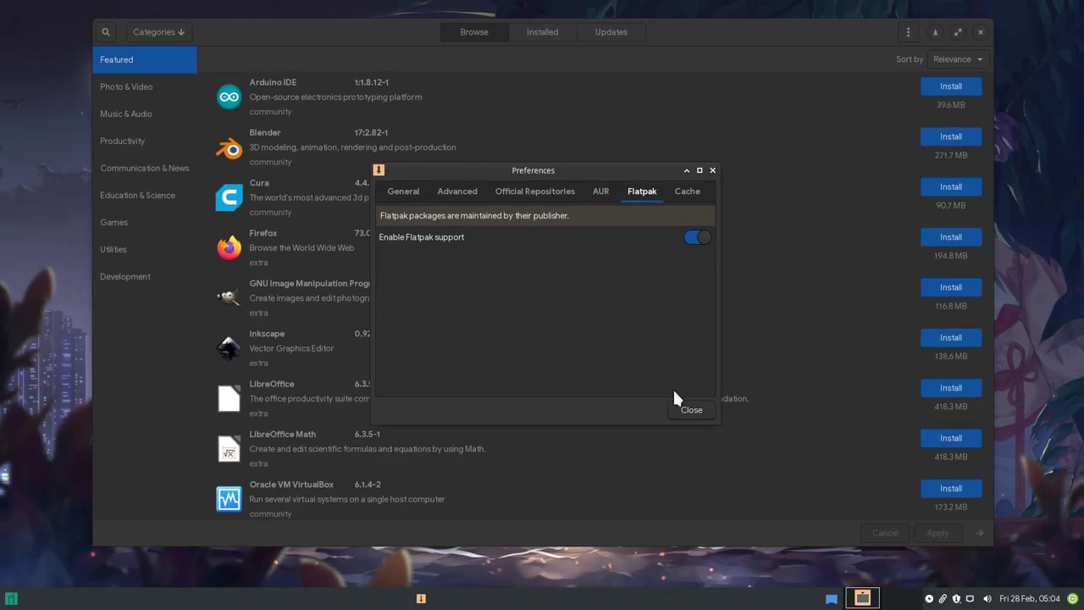
- Close Preferences and browse Productivity down to Calendar 3.34.0, leaving the Categories grouping unchanged
click(680, 412)
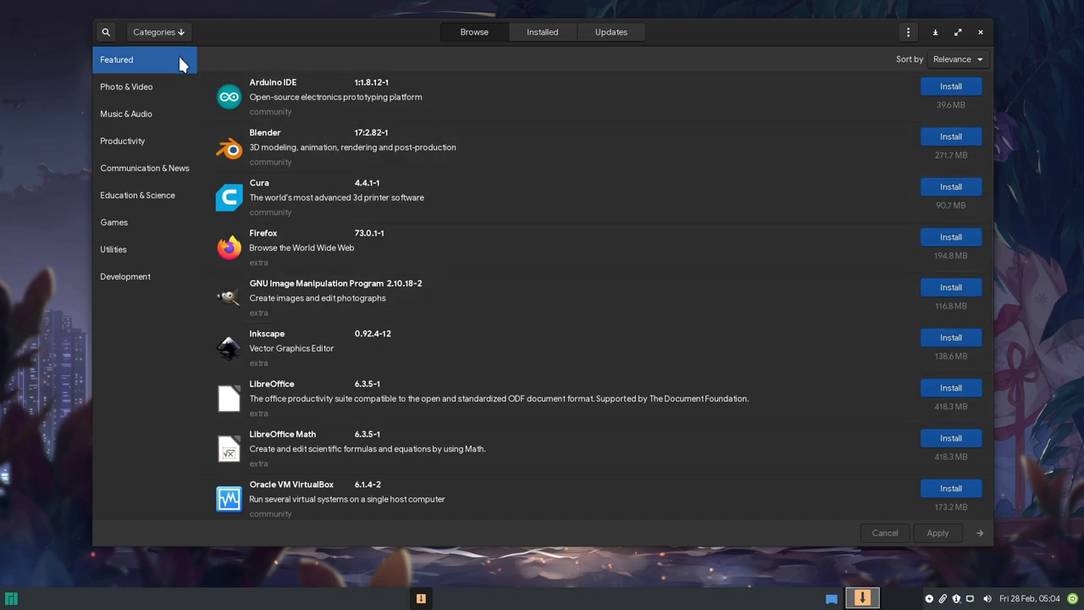
scroll(394, 179, down, 5)
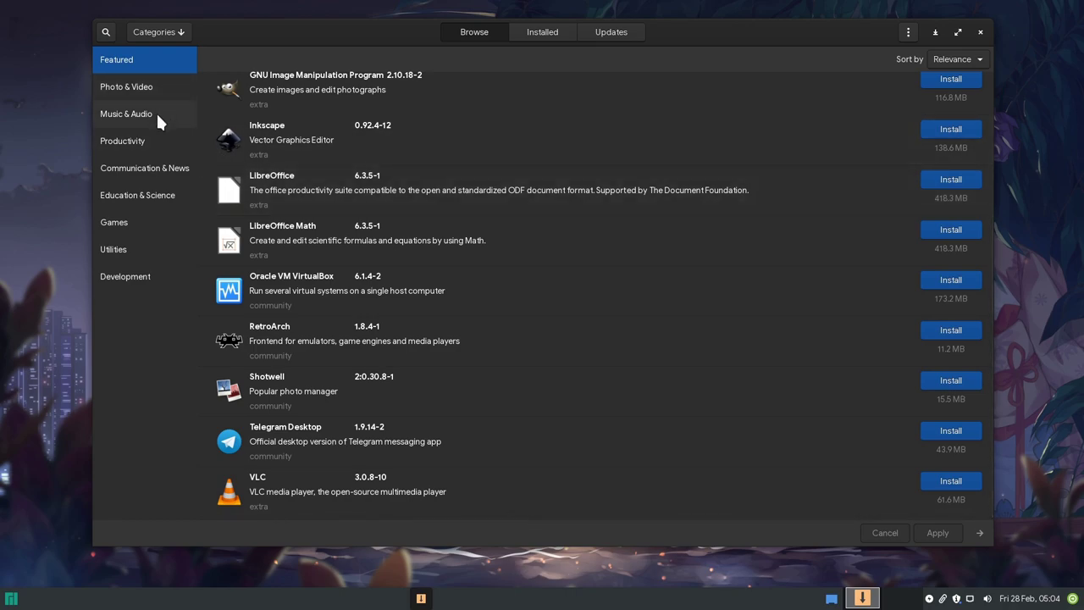
click(154, 135)
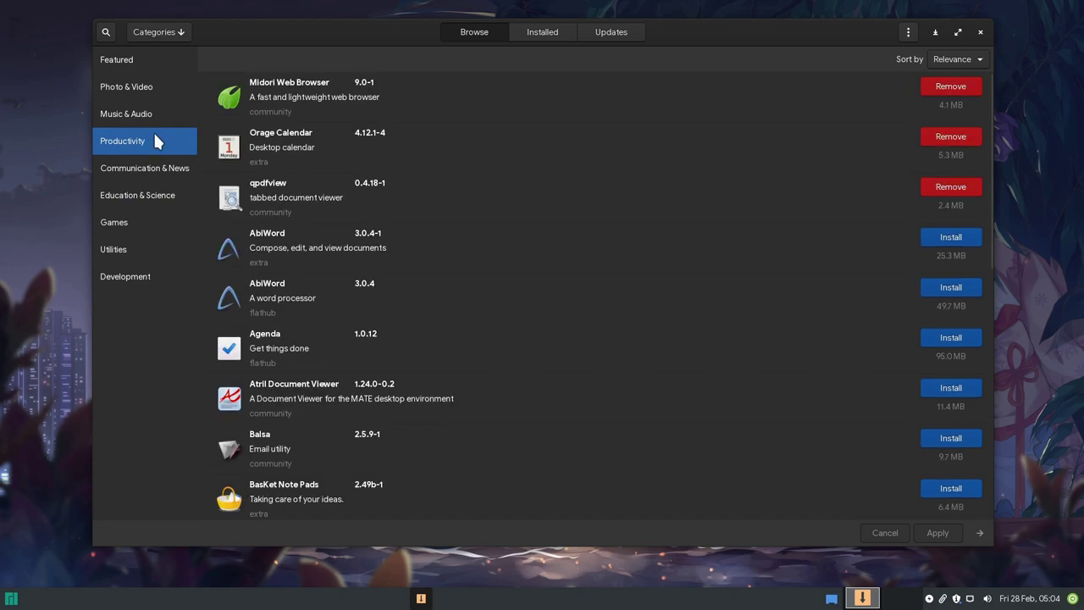
scroll(467, 260, down, 3)
scroll(467, 260, down, 5)
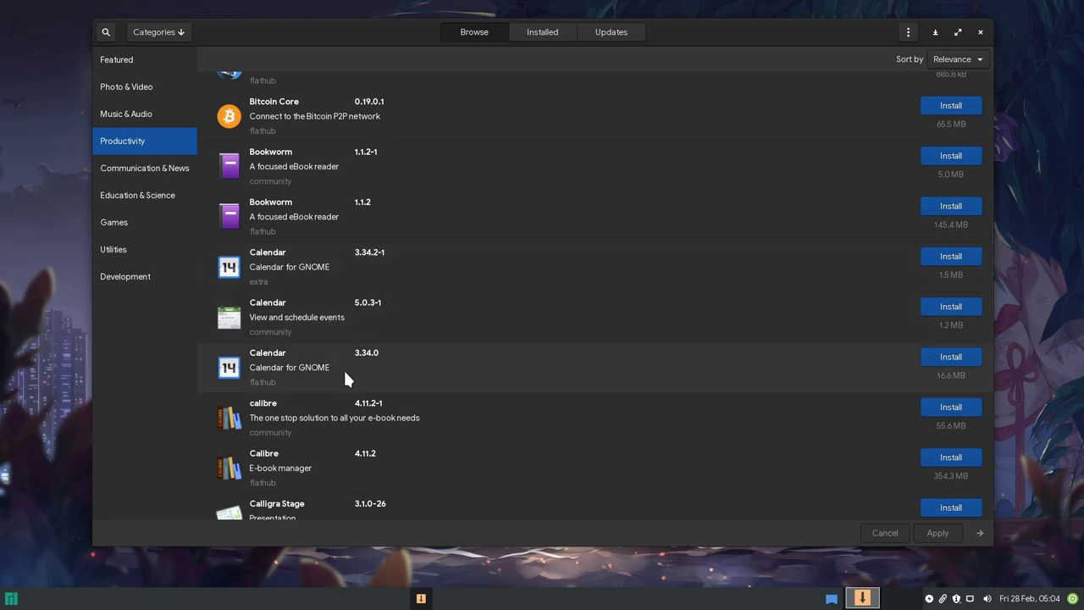
click(179, 32)
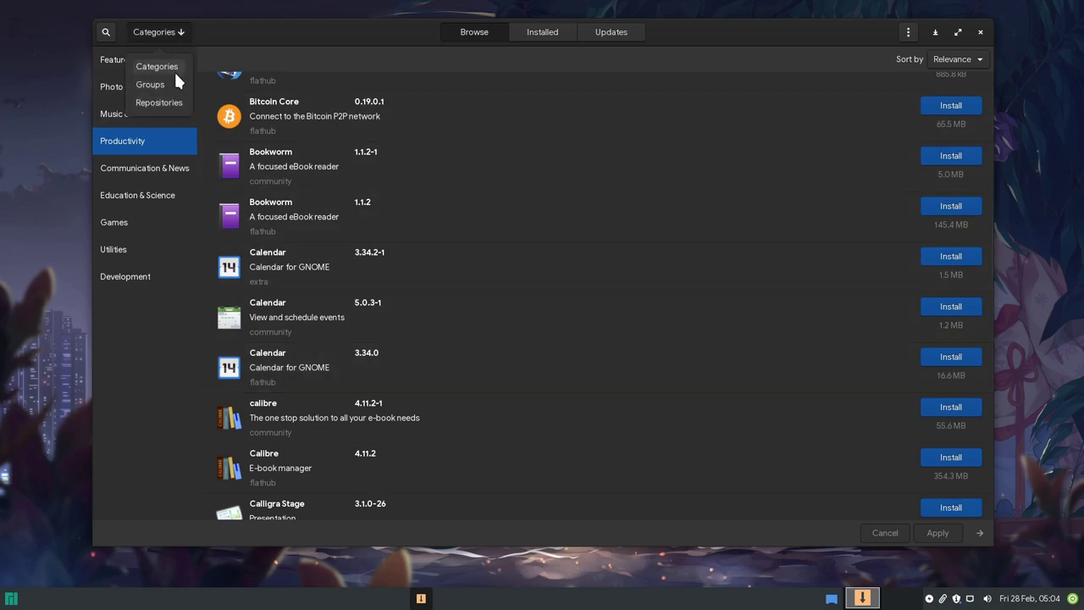
click(183, 27)
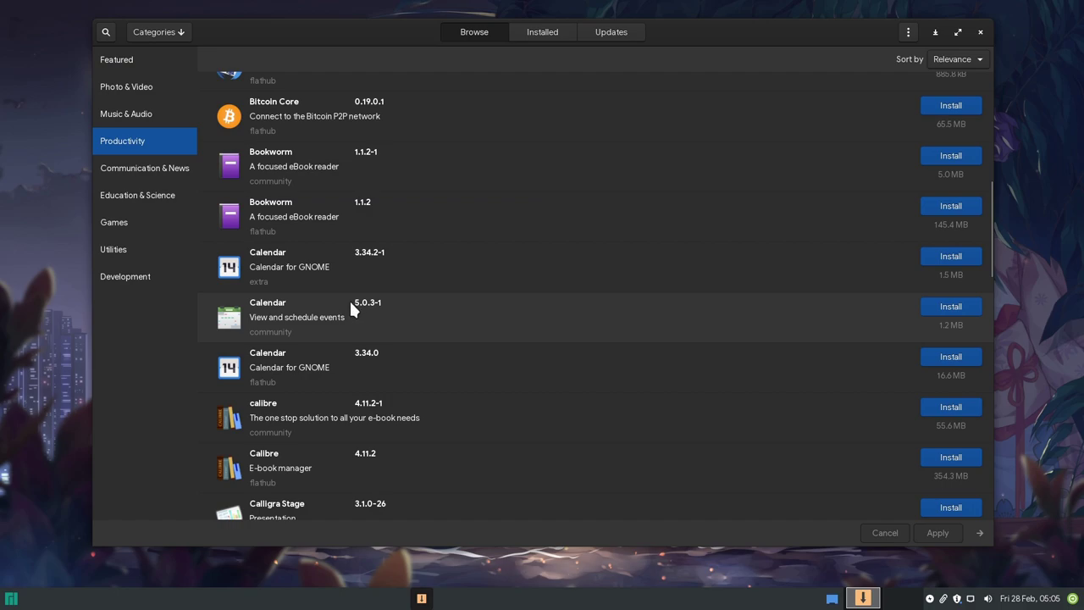
- Mark the flathub Calendar 3.34.0 for installation and confirm it on the Pending tab
click(342, 356)
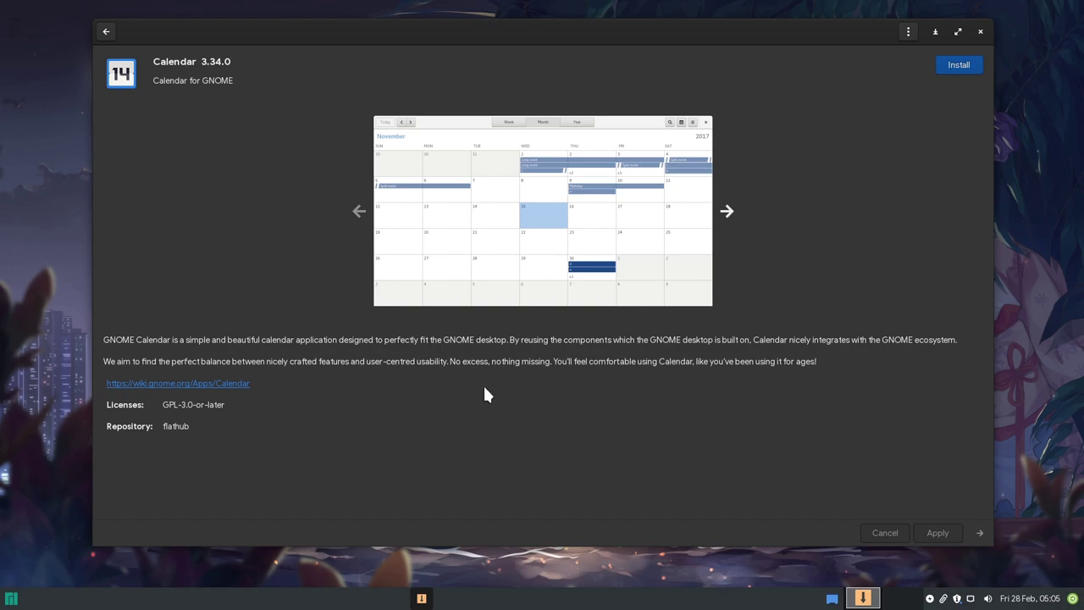
click(945, 68)
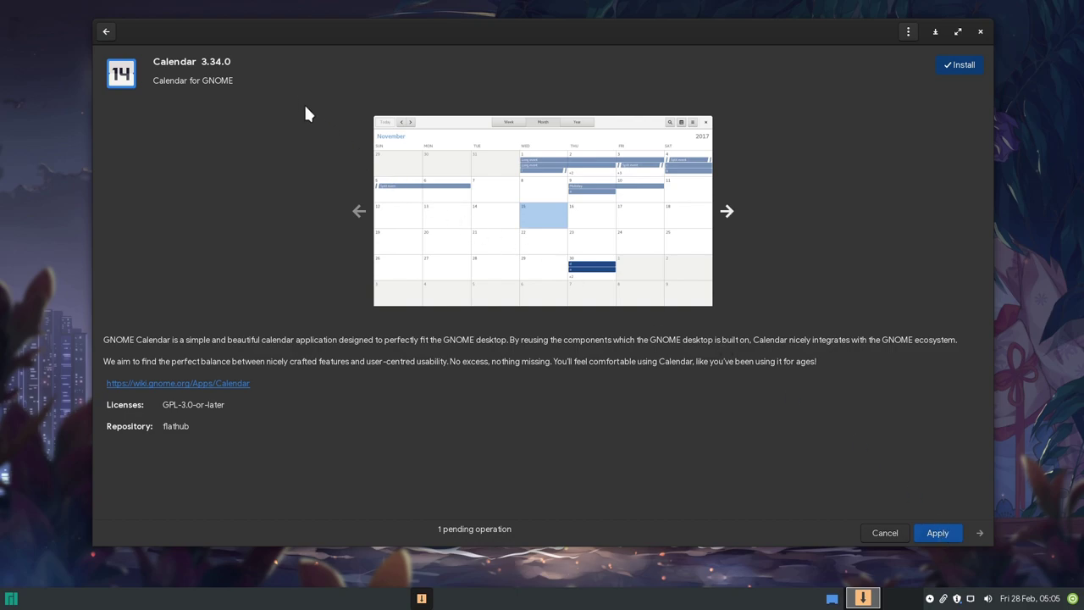
click(105, 31)
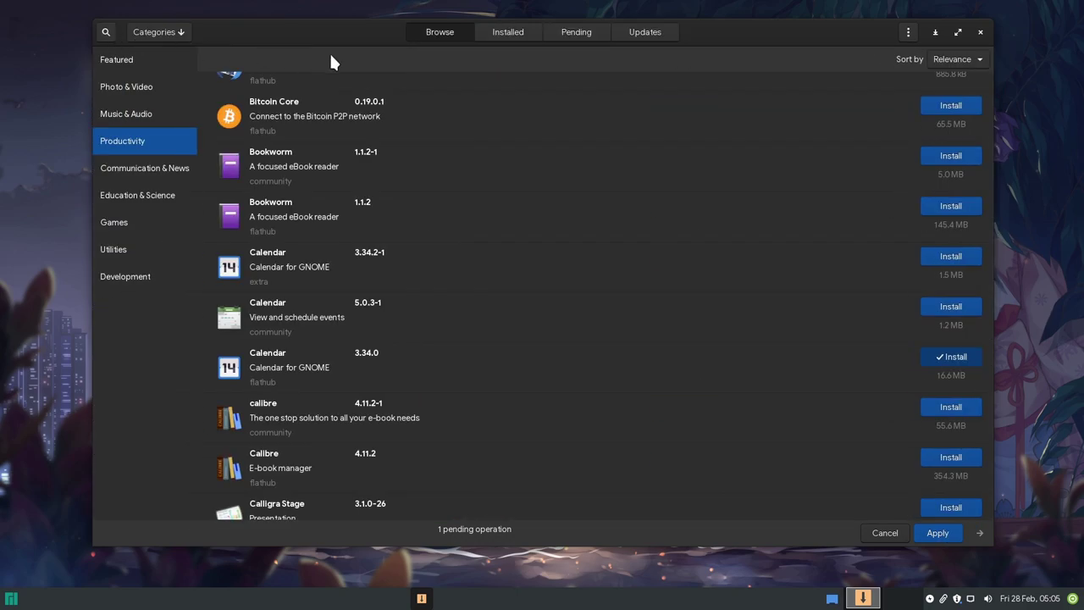
click(573, 34)
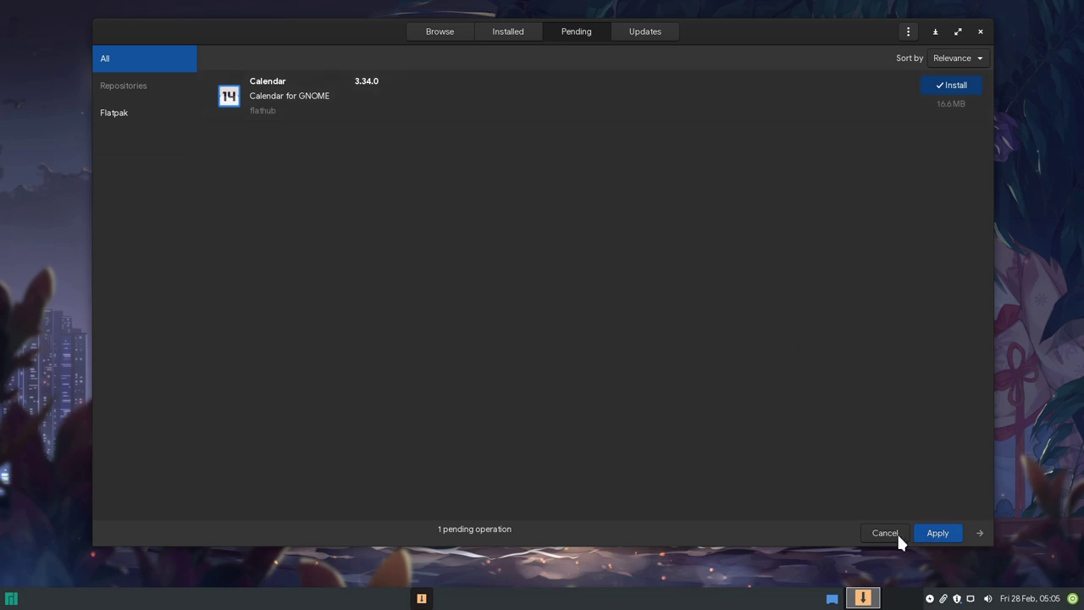
- Apply the pending change and confirm the Calendar 3.34.0 Flatpak install in Transaction Summary
click(934, 532)
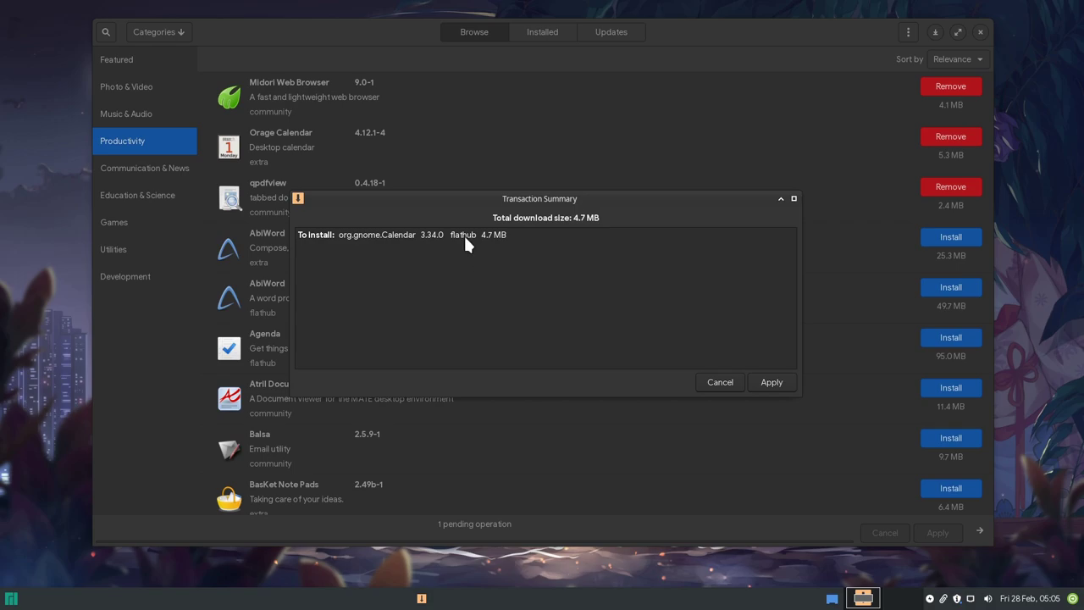
click(774, 382)
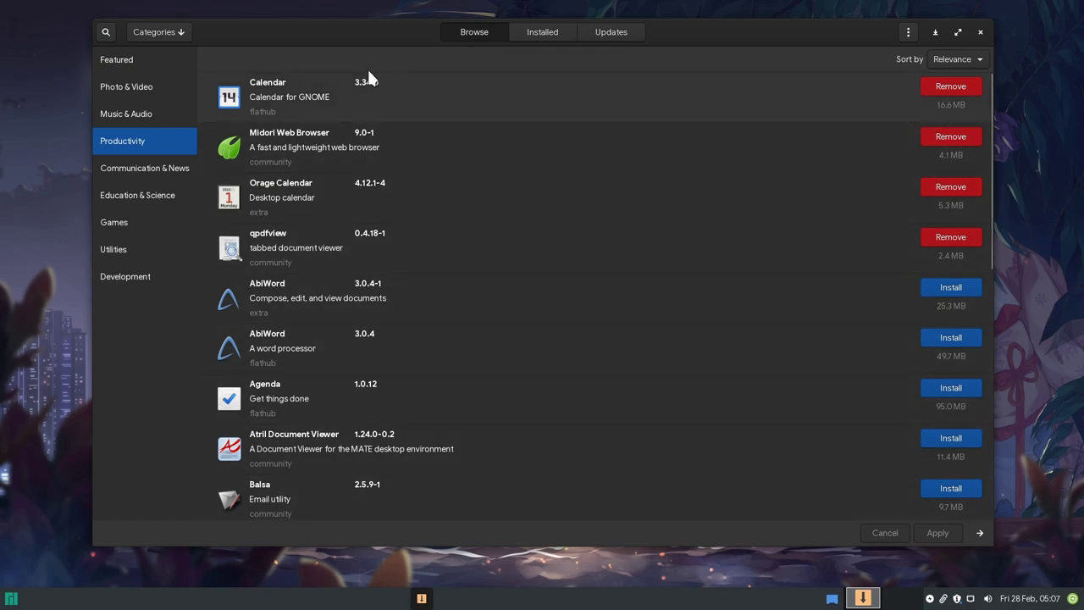
- Browse packages by Groups and show the deepin group
click(167, 31)
click(153, 85)
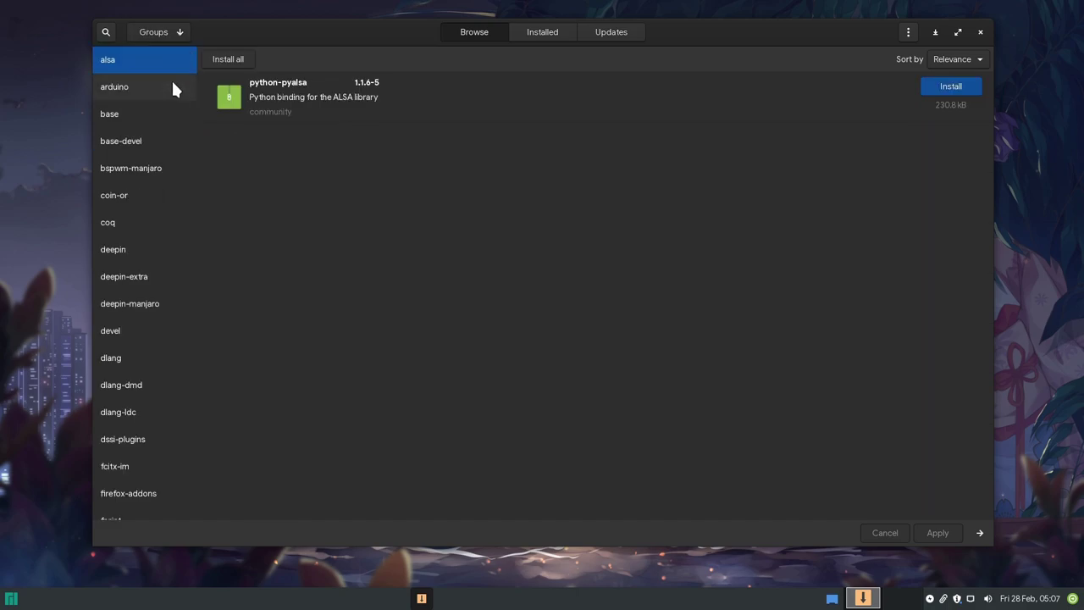
click(132, 250)
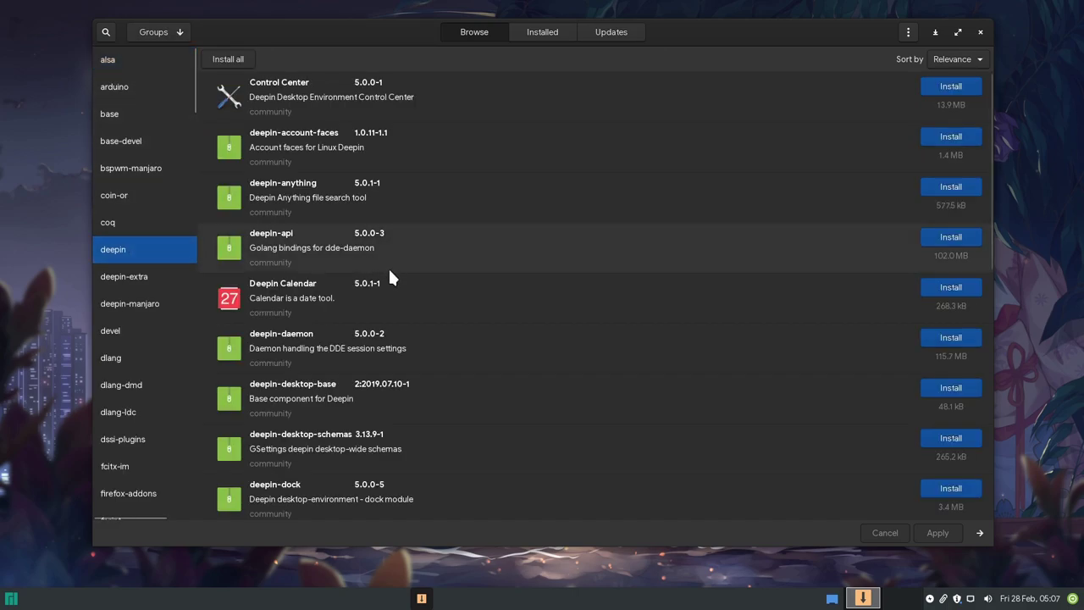
scroll(338, 279, down, 5)
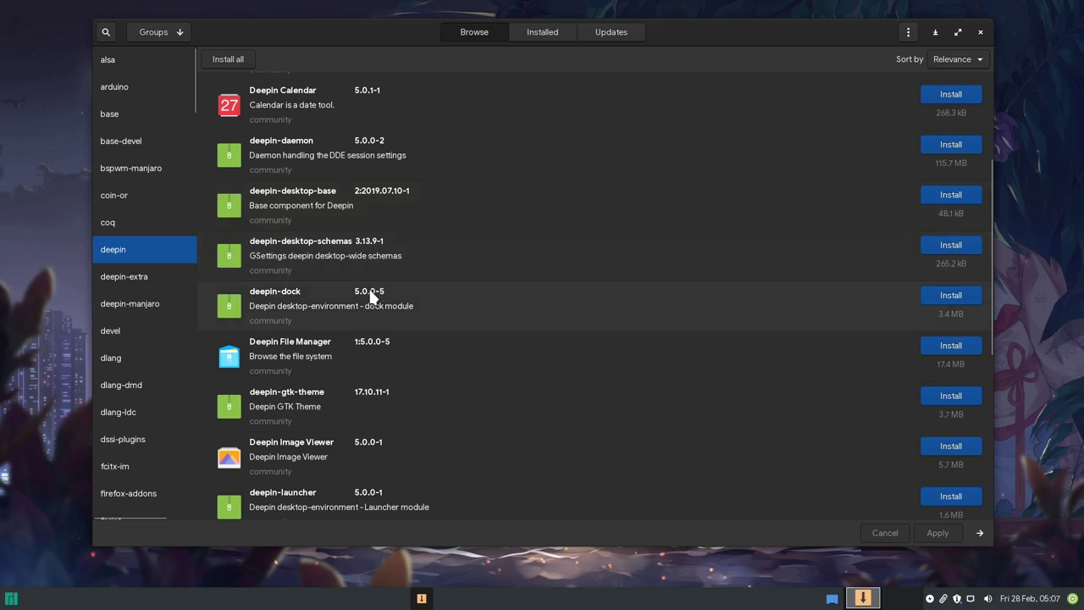
- Switch browsing to Repositories and list the community repository packages
click(174, 30)
click(165, 101)
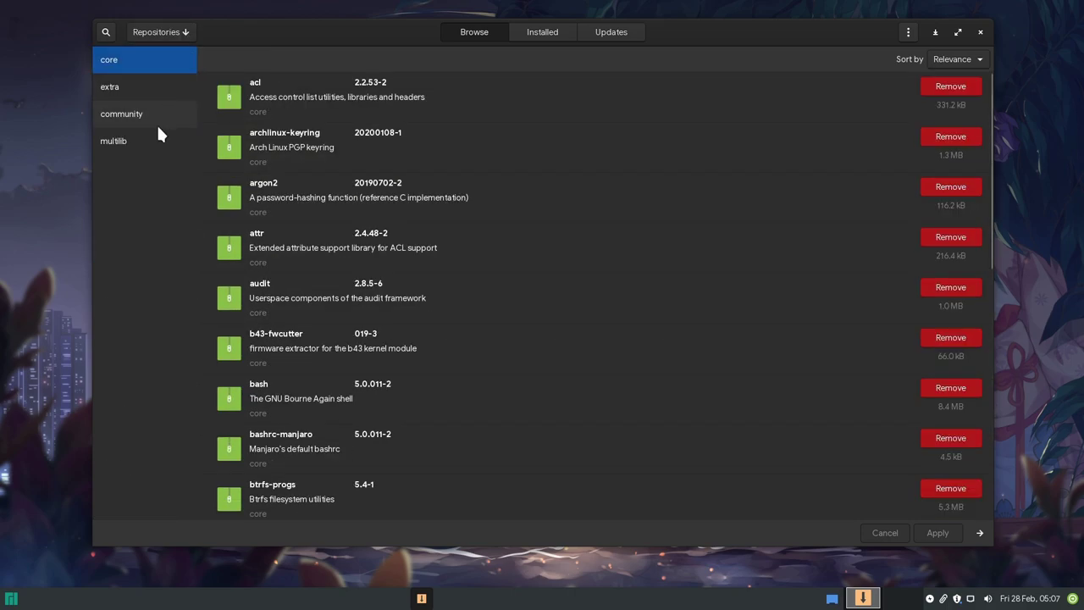
click(129, 112)
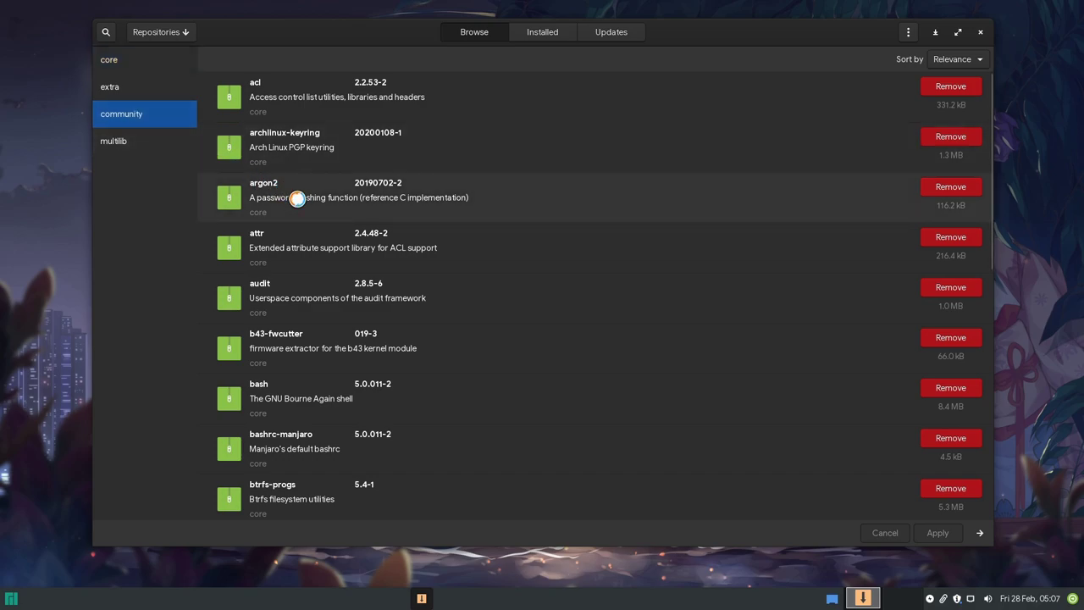
scroll(295, 197, down, 15)
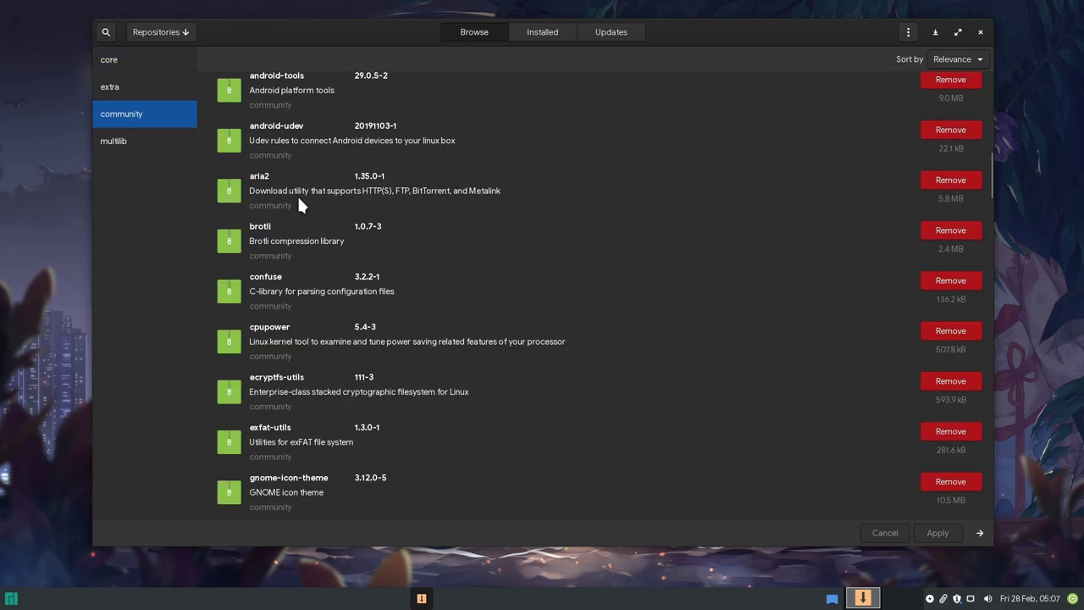
scroll(294, 190, down, 4)
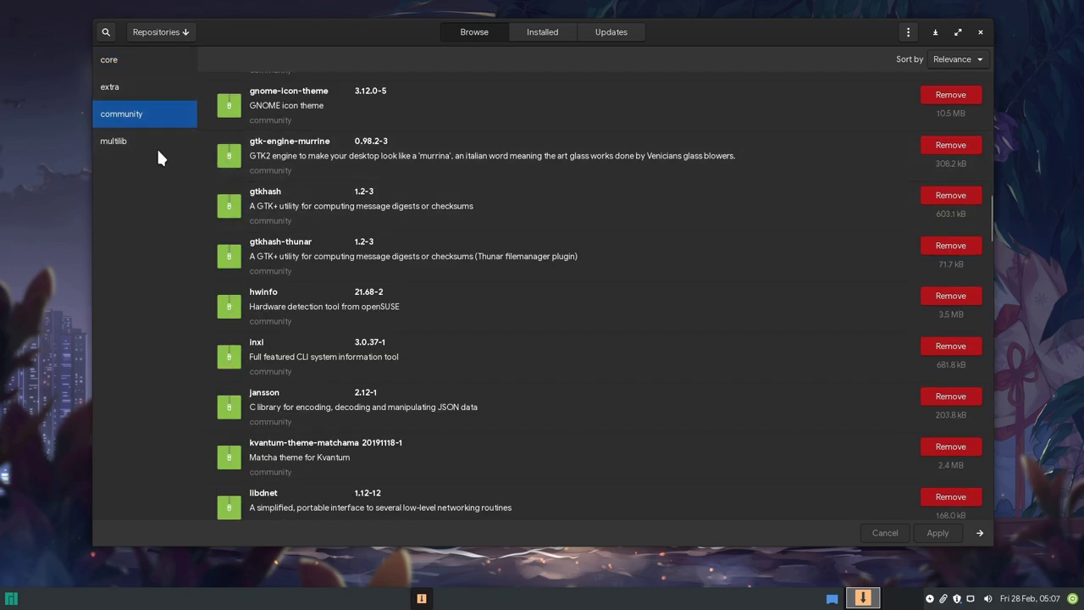
- Search for 'gimp', narrow results to Flatpak apps, then view the Installed packages
click(111, 29)
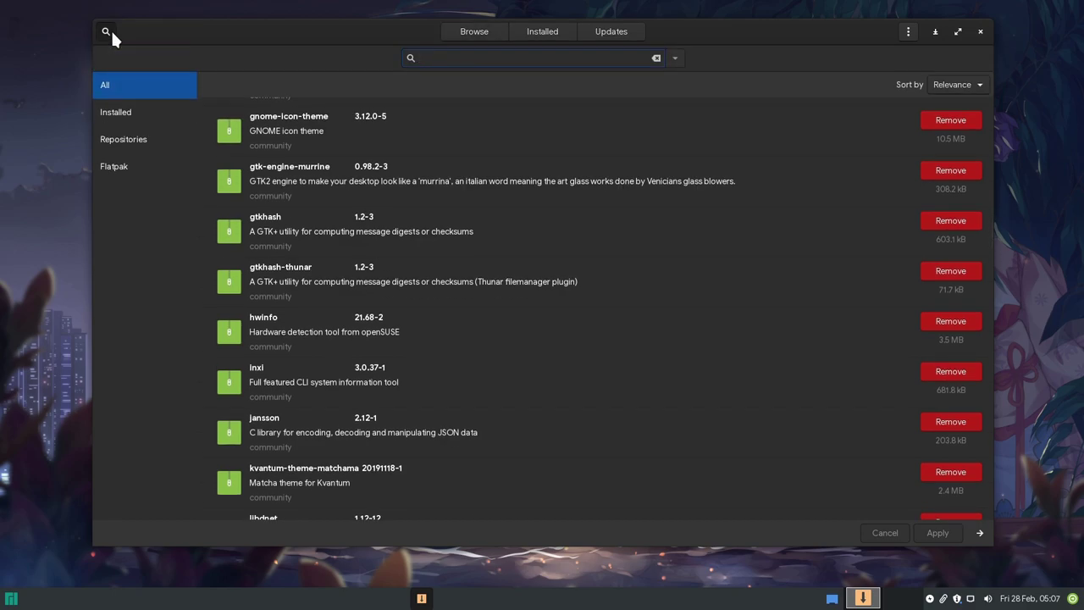
text(gimp)
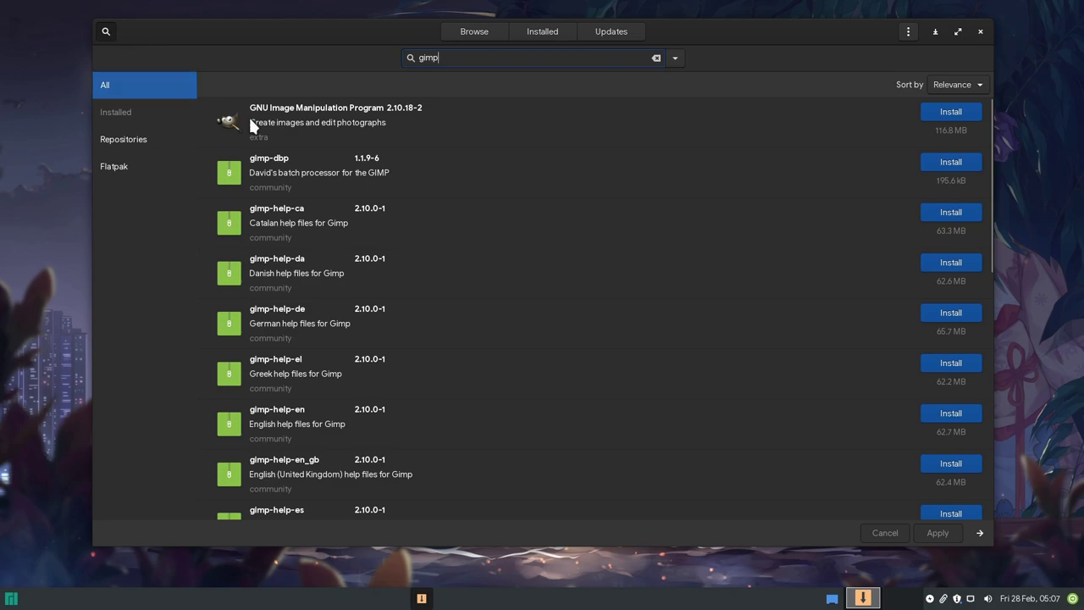
click(145, 139)
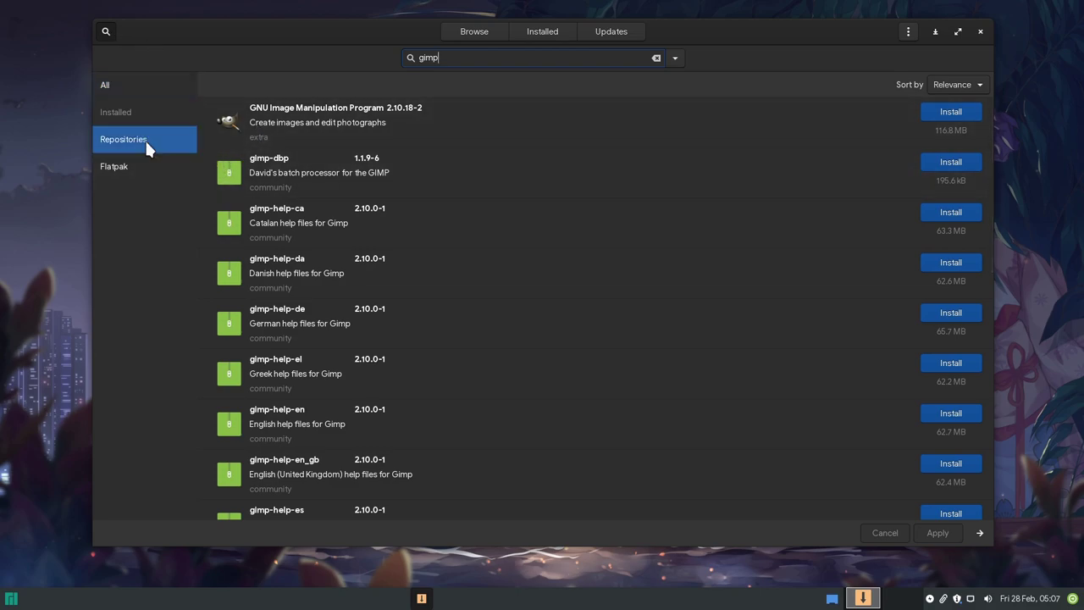
click(134, 166)
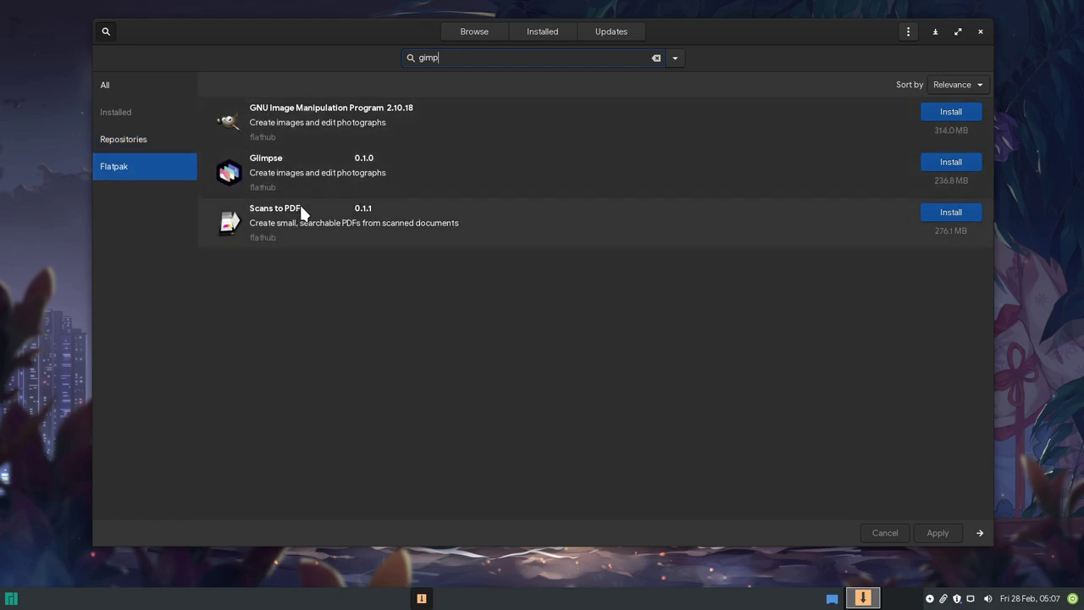
click(534, 34)
- Check updates (452.3 MB incl. bash, bluez) and show the log confirming the Calendar transaction finished
scroll(563, 170, down, 5)
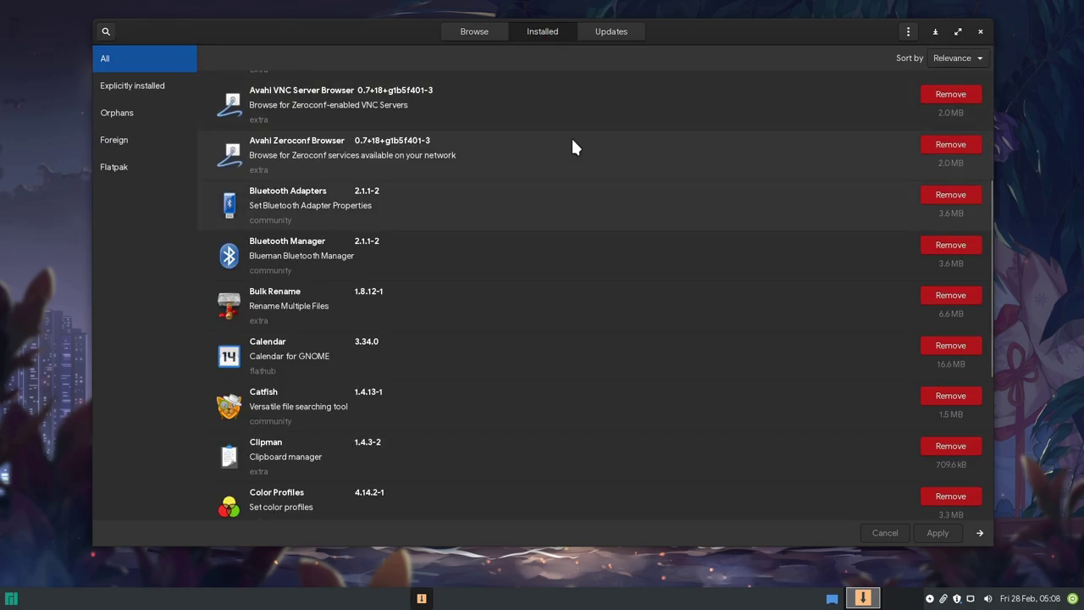
click(611, 32)
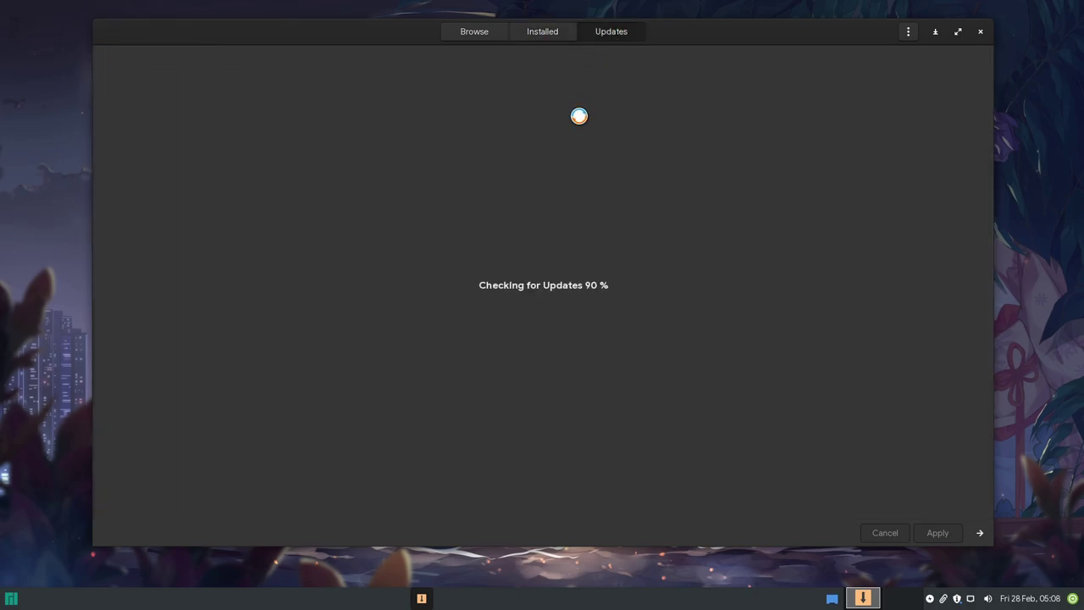
scroll(625, 199, down, 5)
scroll(627, 208, down, 4)
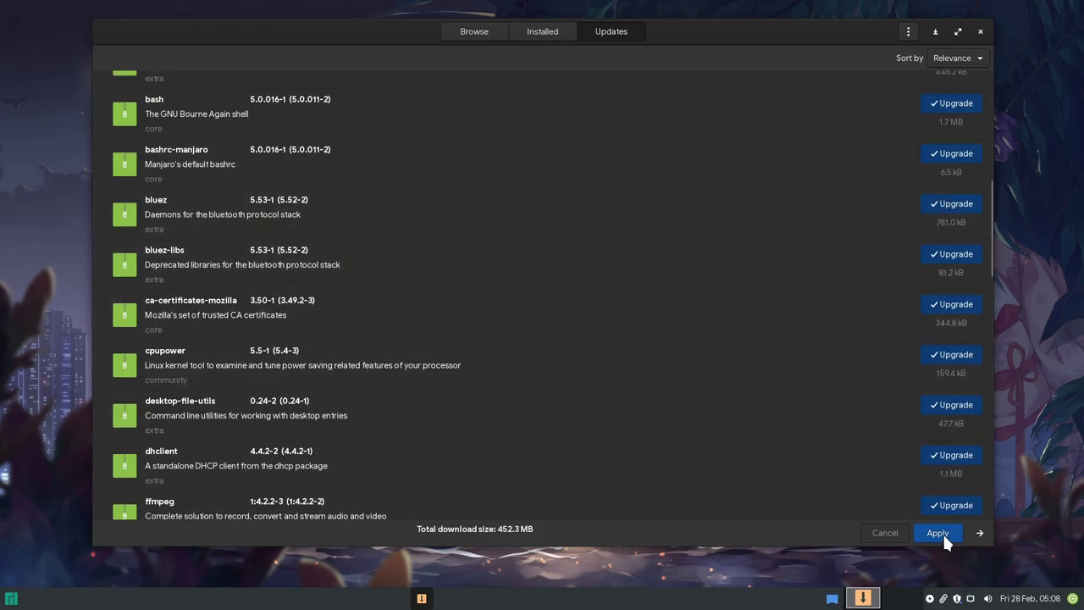
click(979, 532)
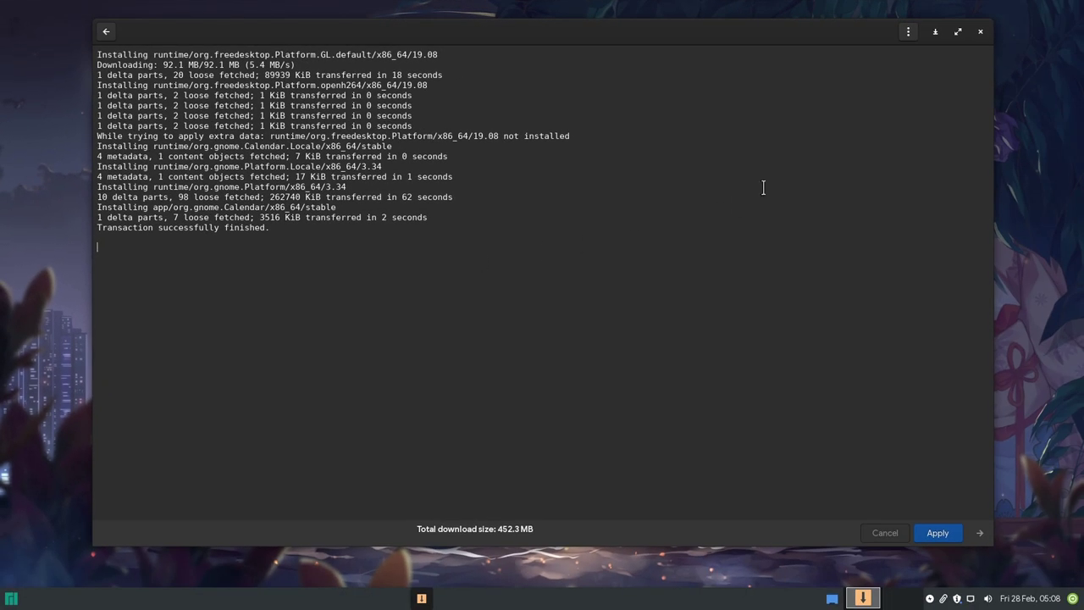
- Close Add/Remove Software, then search 'pamac' in the Whisker Menu and launch Pamac Qt
click(980, 33)
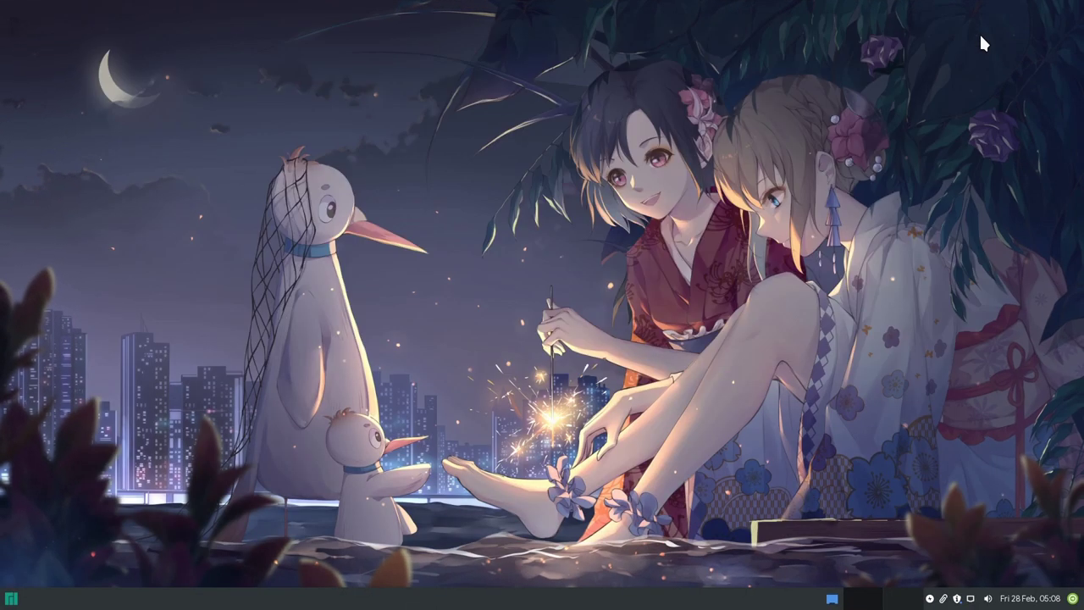
click(11, 599)
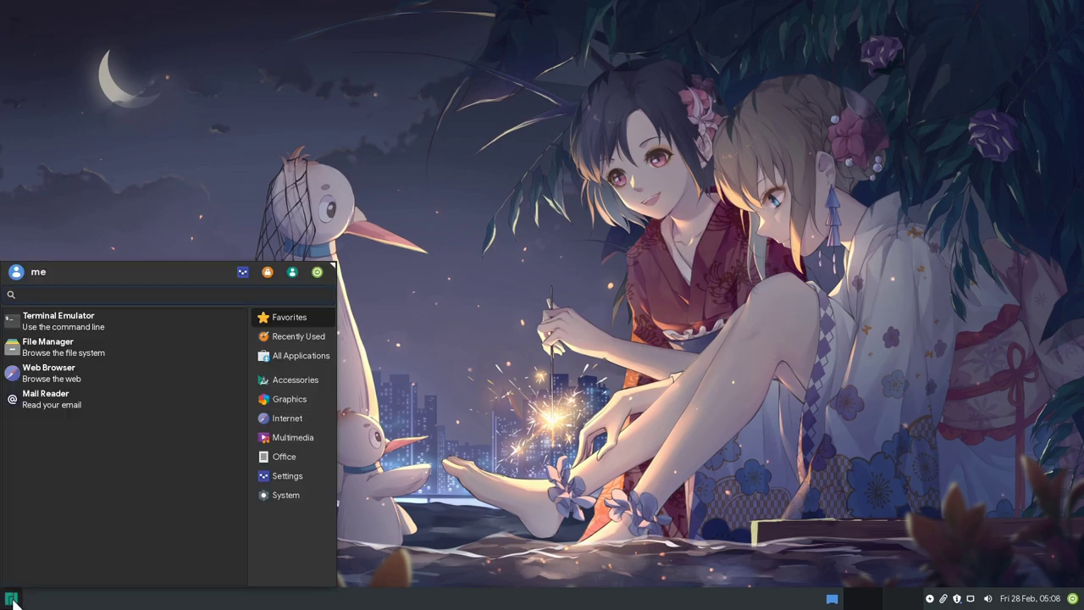
text(pamac)
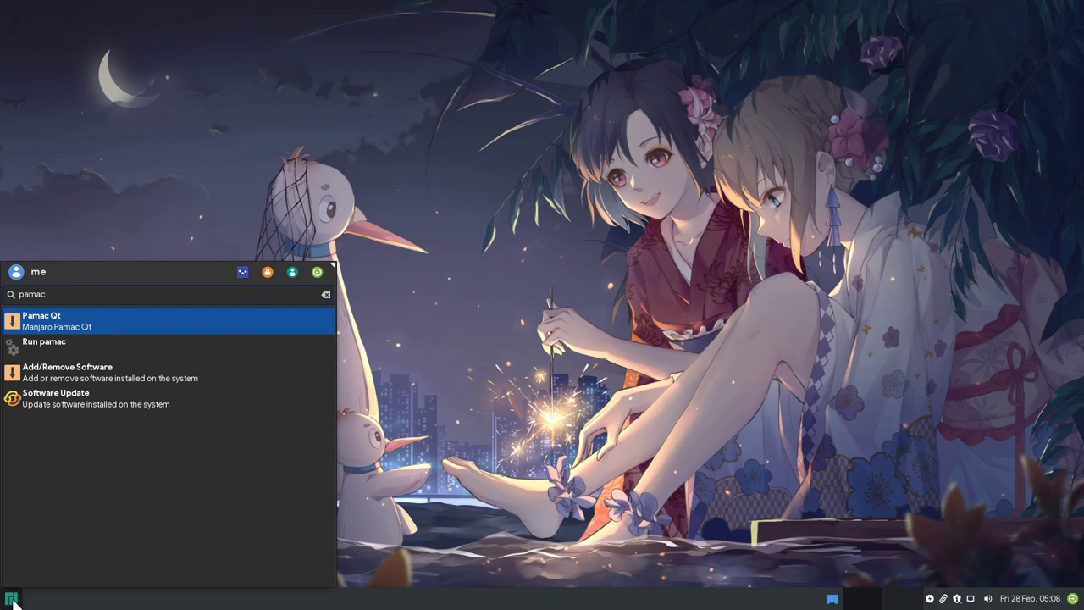
click(164, 315)
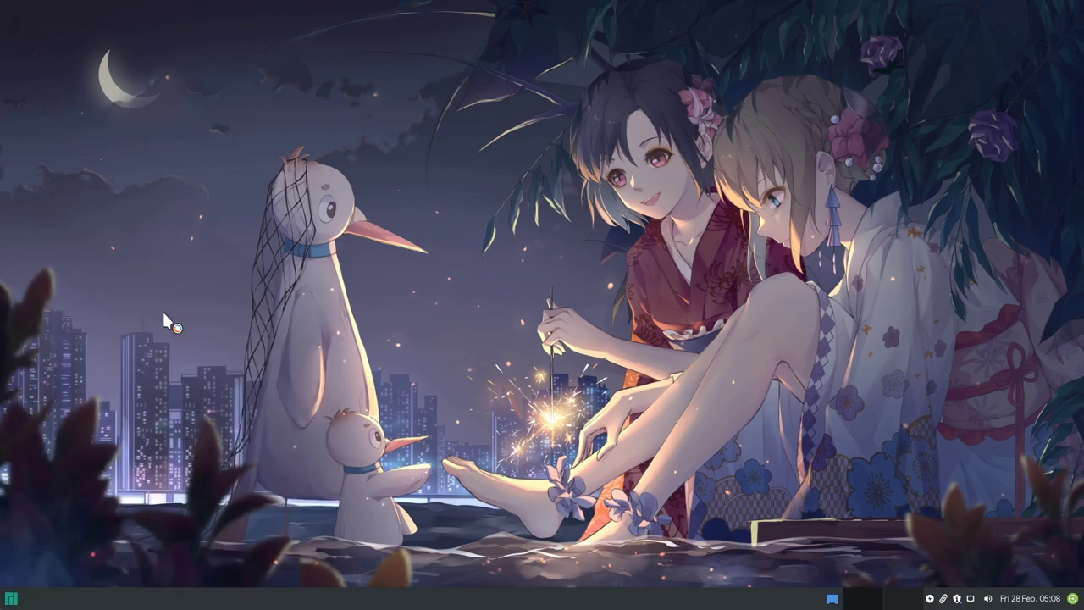